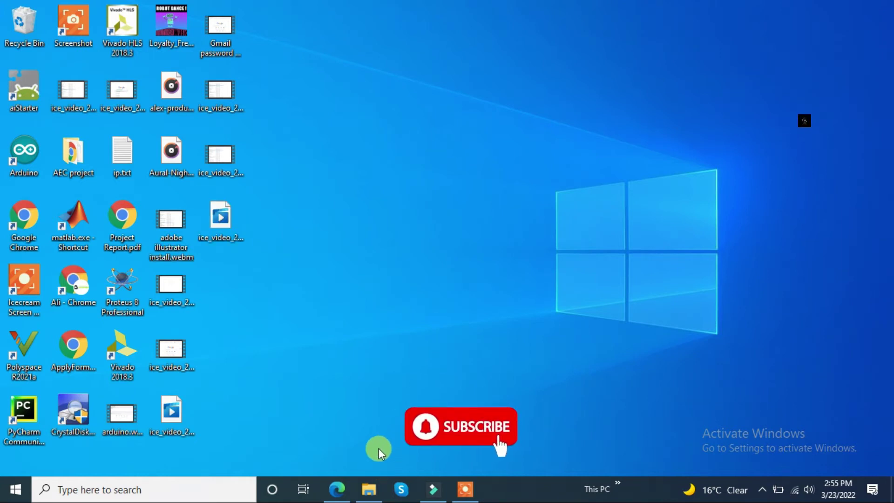
Step: Navigate from the software folder through Photoshop 16 LS20 (64-Bit) into the Adobe CC folder
click(368, 490)
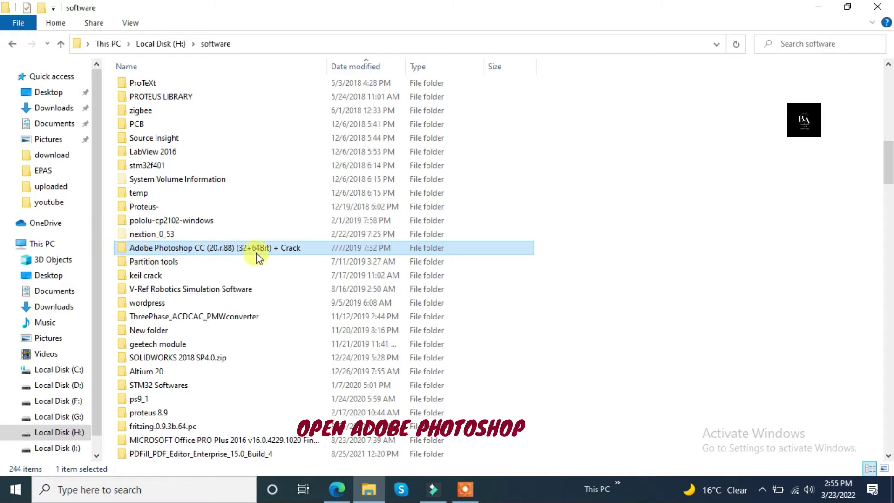
double_click(216, 247)
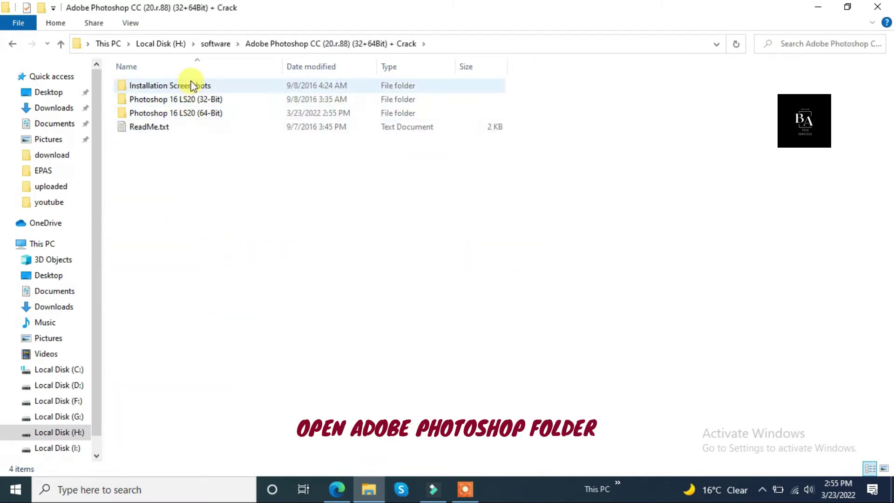
double_click(179, 113)
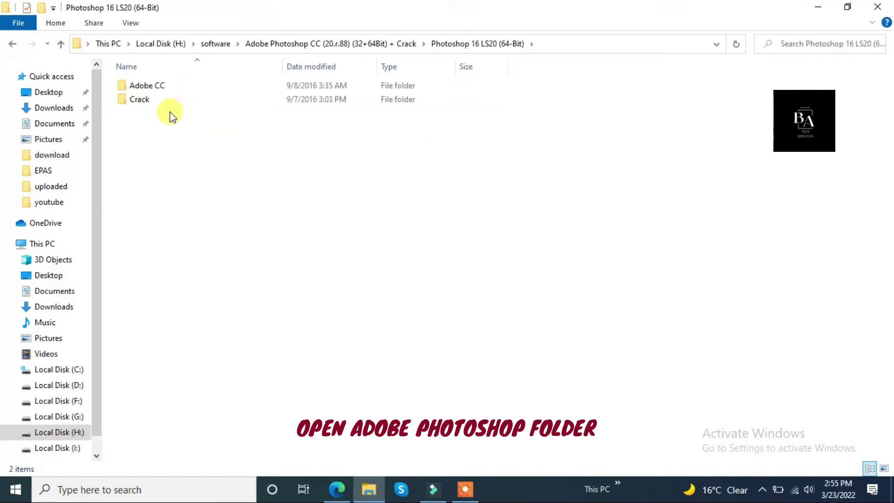
double_click(147, 87)
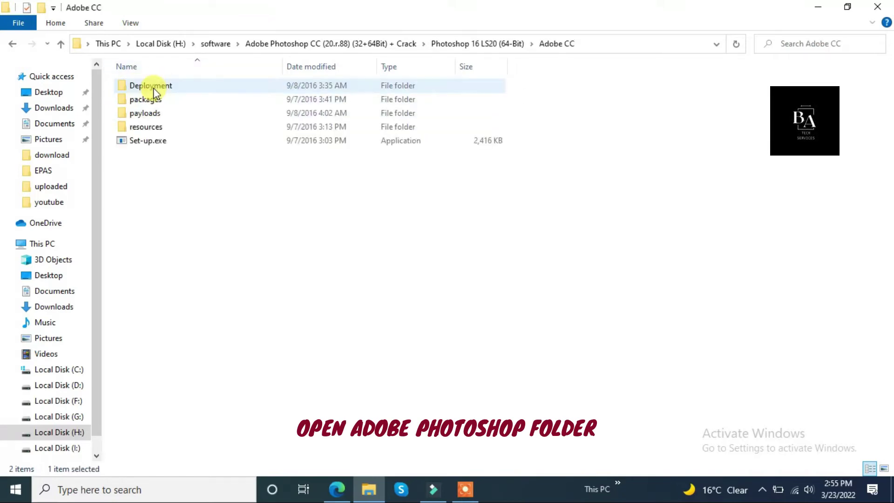
Step: Turn off Wi-Fi and run Set-up.exe from the Adobe CC folder
click(149, 140)
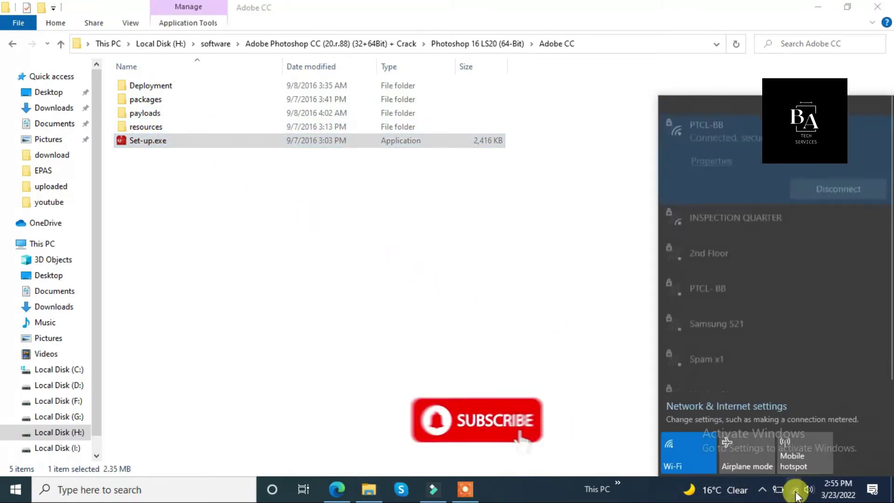
click(686, 449)
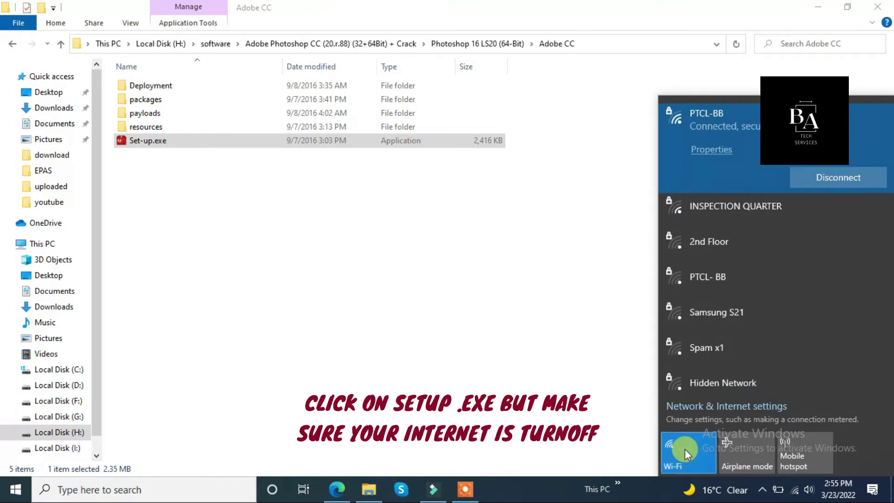
click(410, 266)
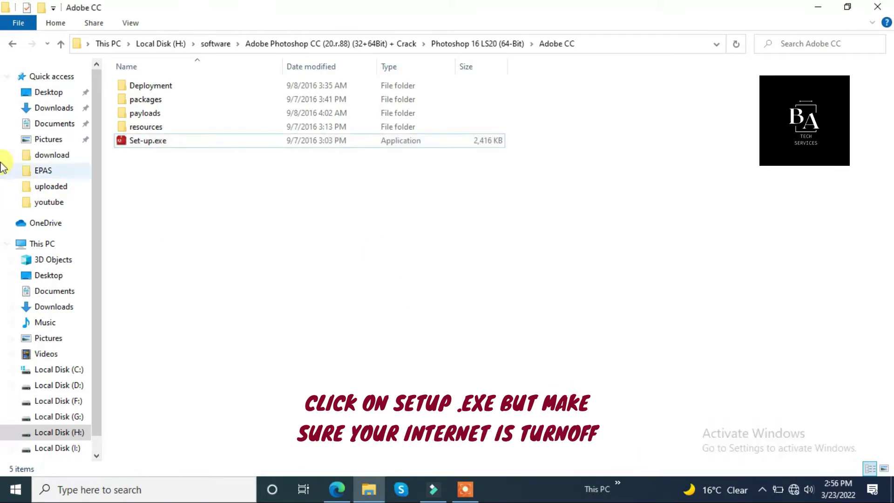
double_click(168, 141)
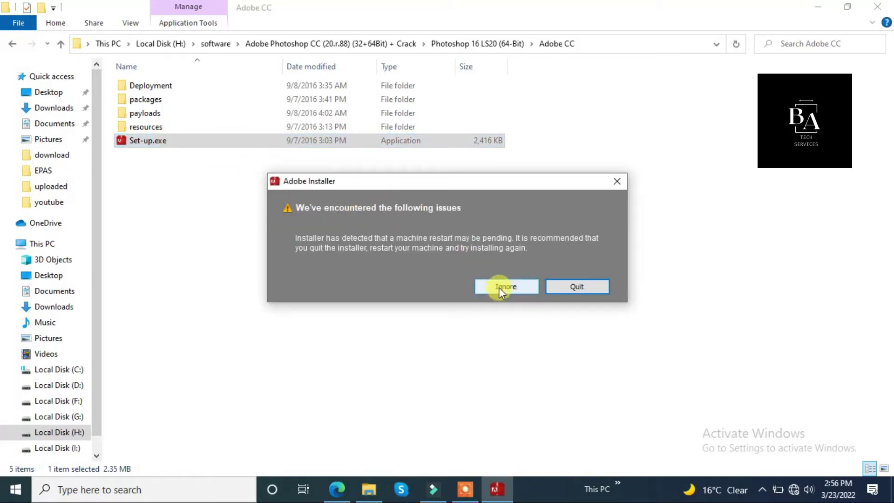
Step: Ignore the restart warning, choose the Try option, and defer sign-in with Sign In Later
click(499, 286)
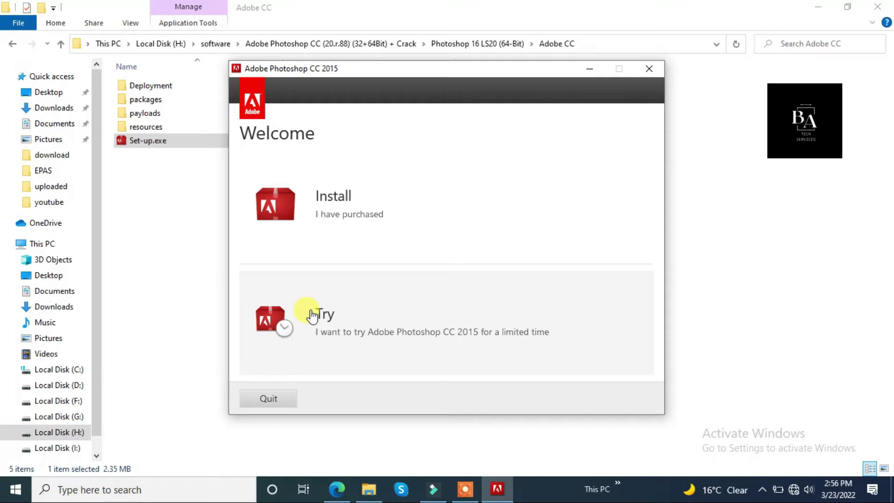
click(312, 316)
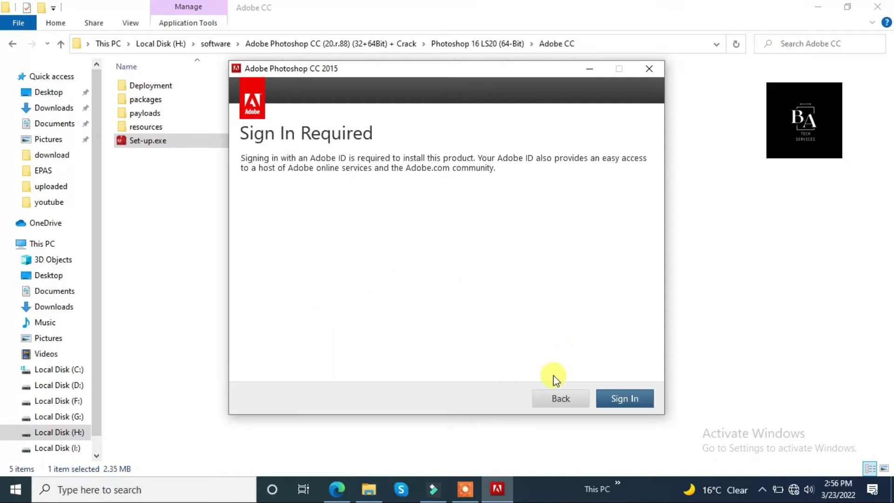
click(622, 396)
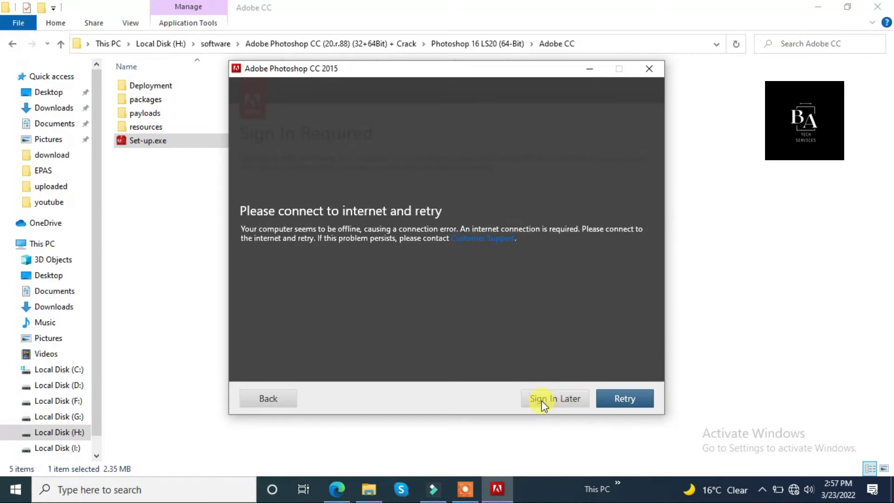
click(541, 400)
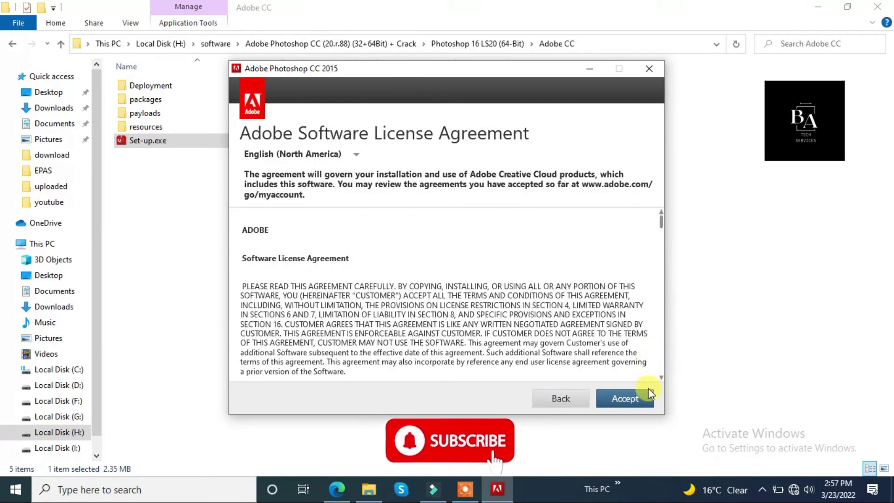
Step: Accept the license agreement and dismiss the low-battery alert while Photoshop CC 2015 installs
click(629, 398)
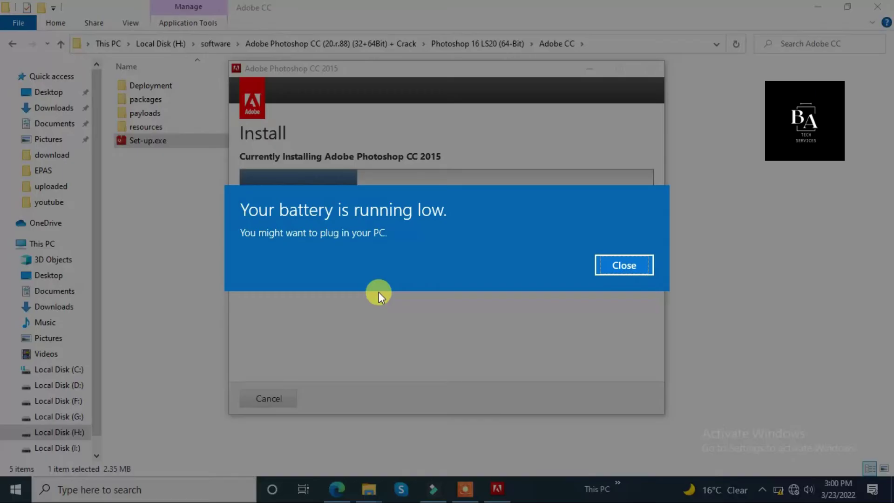
click(628, 264)
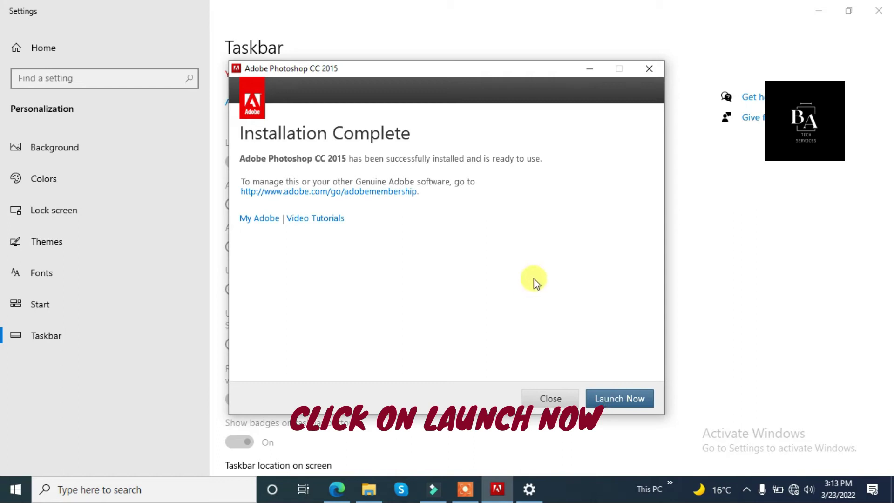
Step: Launch Photoshop CC 2015 from the installer and close the Settings and File Explorer windows
click(603, 398)
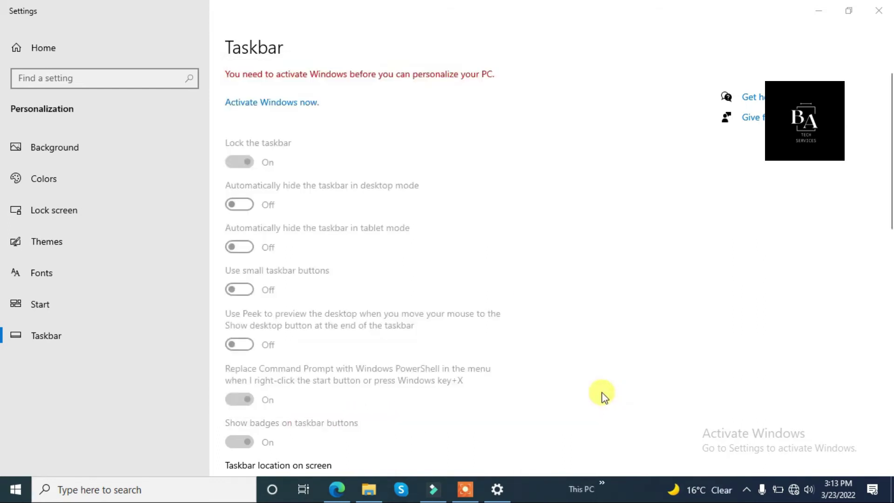
click(879, 9)
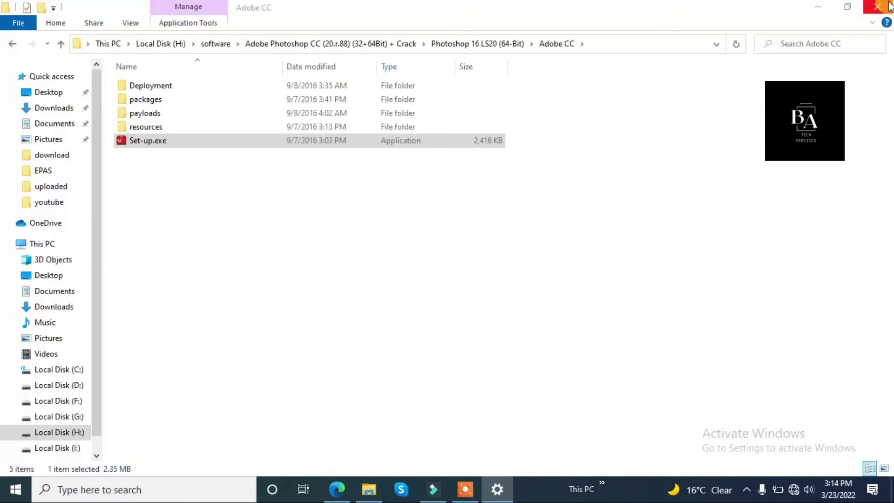
click(885, 6)
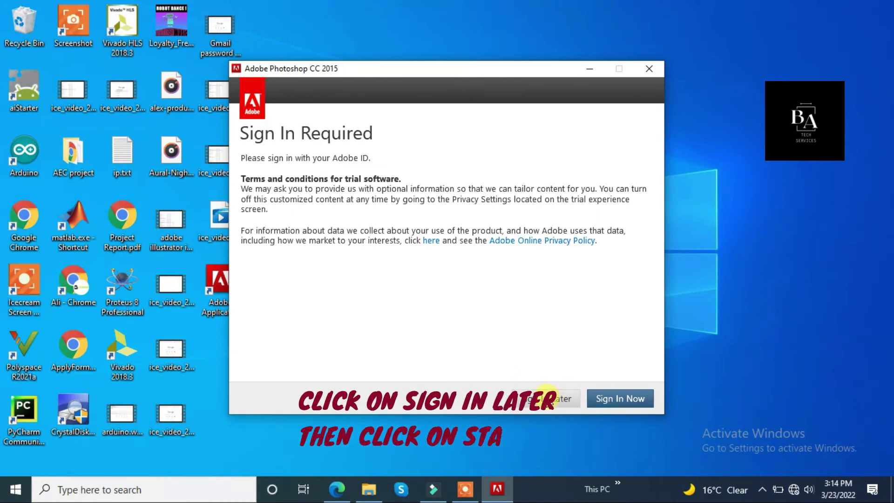
Step: Defer sign-in, start the 30-day trial, and close Photoshop once it opens
click(546, 396)
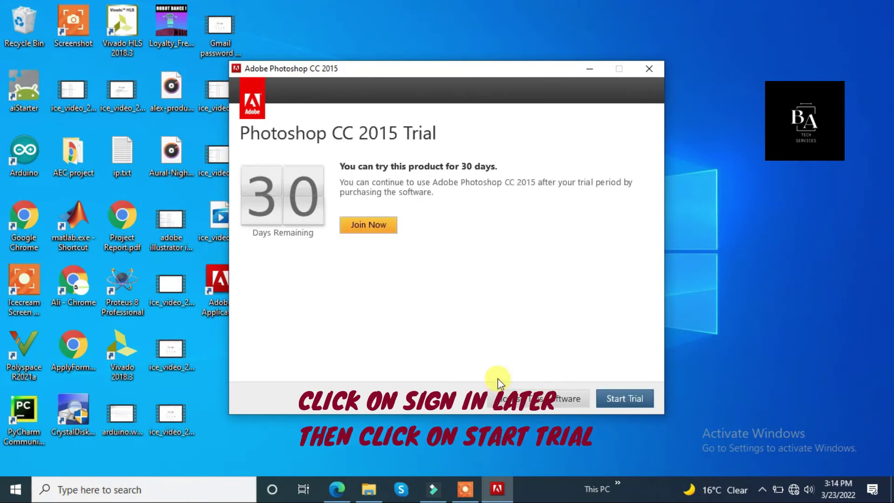
click(619, 394)
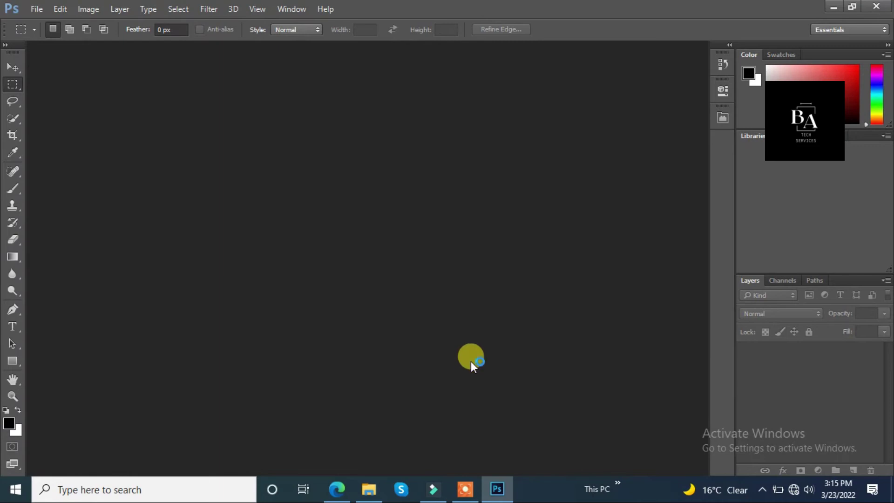
click(873, 8)
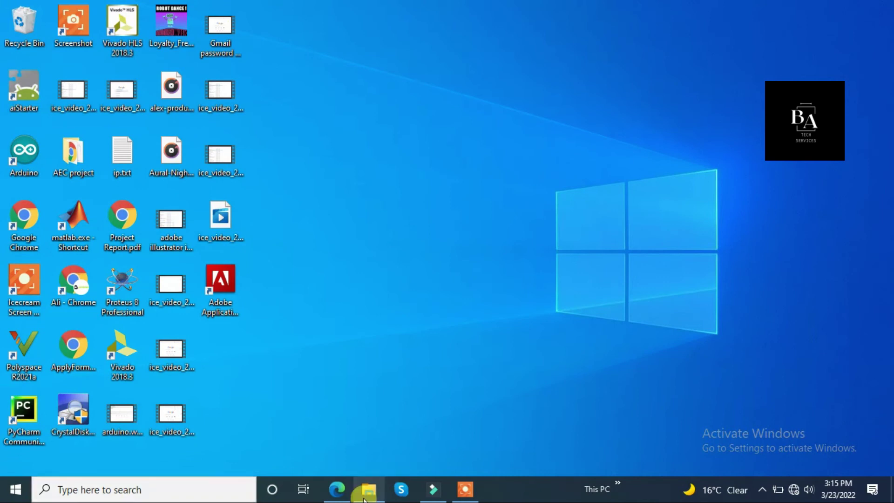
Step: Reopen File Explorer and navigate to the Crack folder under Photoshop 16 LS20 (64-Bit)
click(365, 498)
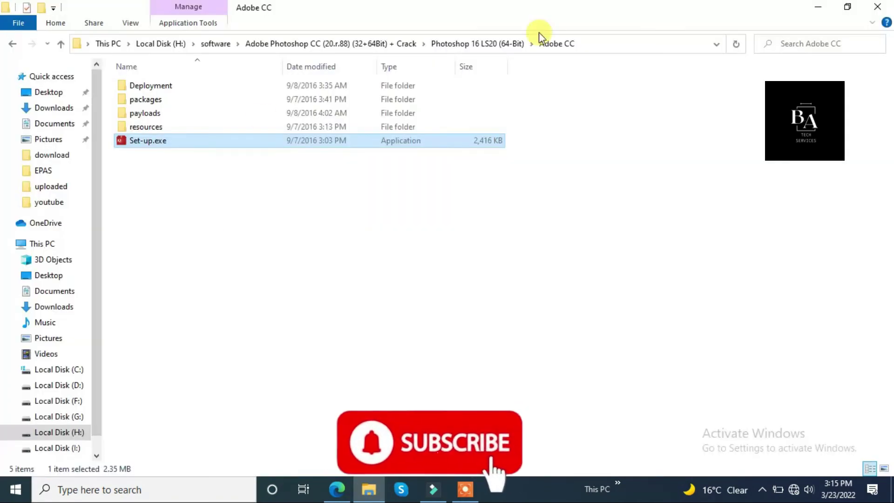
click(457, 45)
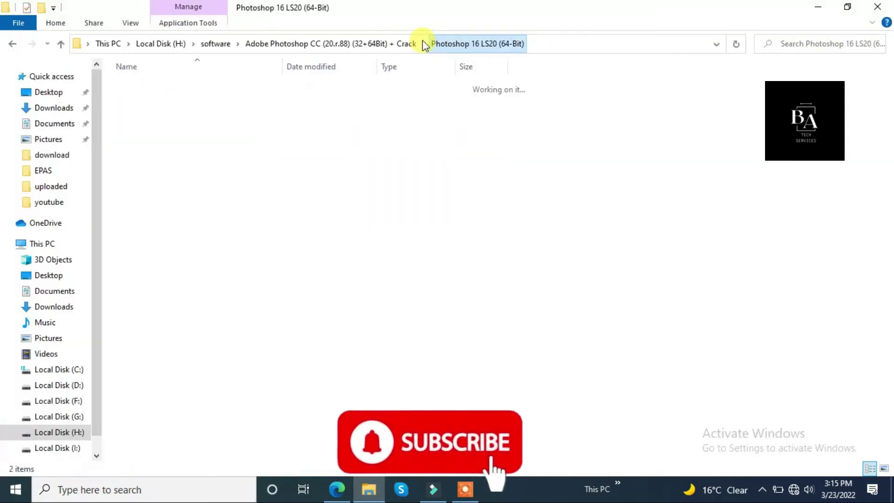
click(395, 44)
double_click(254, 113)
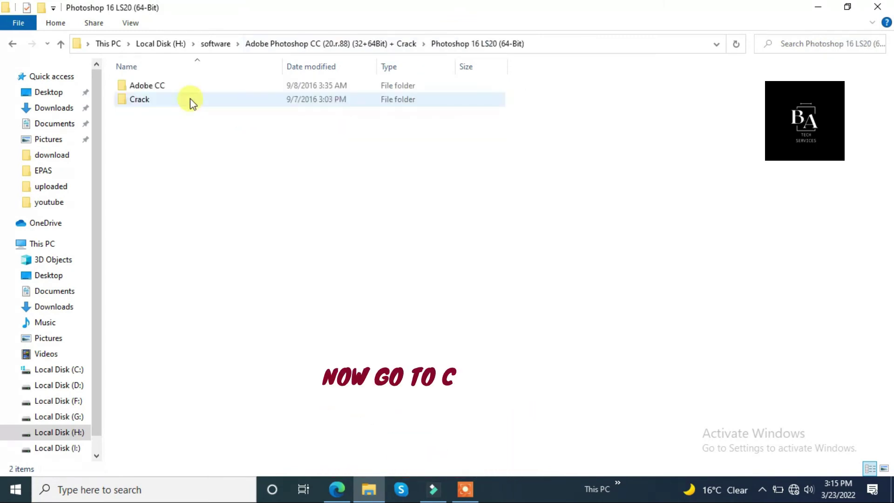
double_click(190, 99)
Step: Copy amtlib.dll from the Crack folder and go to This PC
click(190, 87)
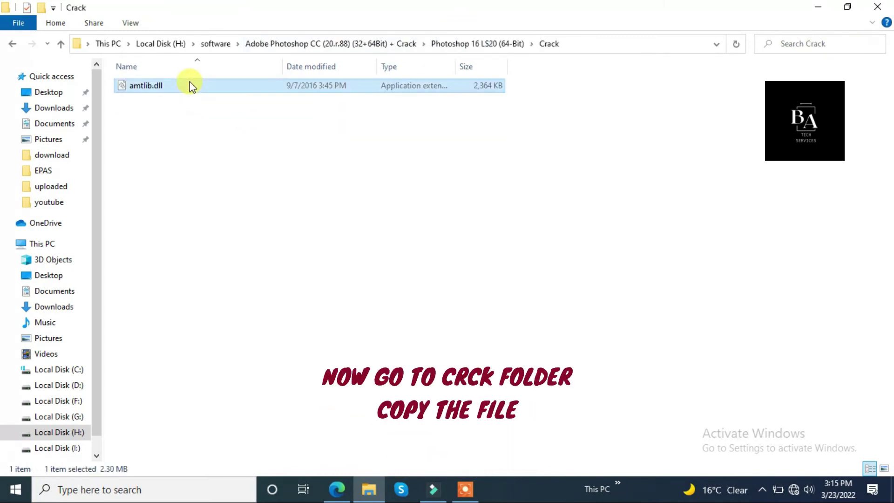
right_click(190, 81)
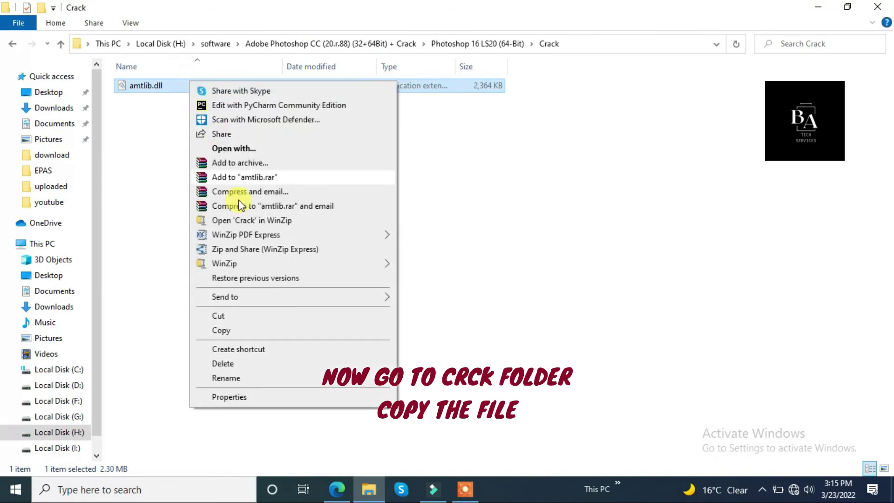
click(254, 331)
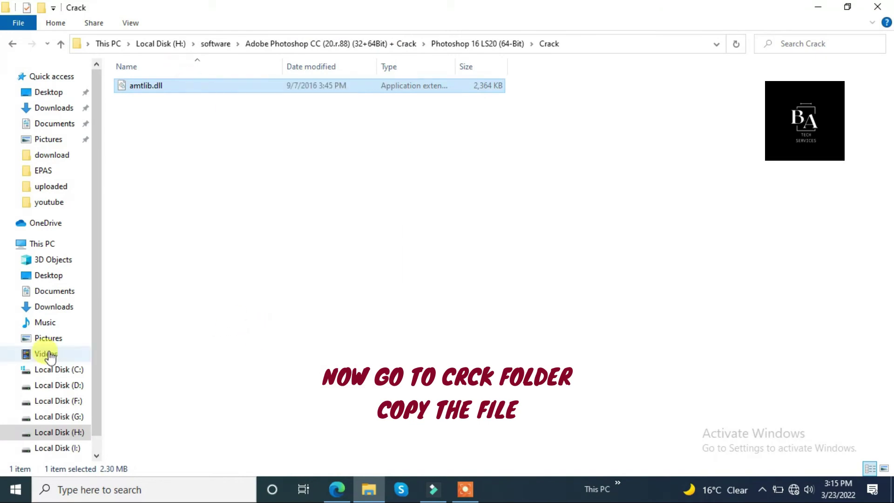
click(57, 245)
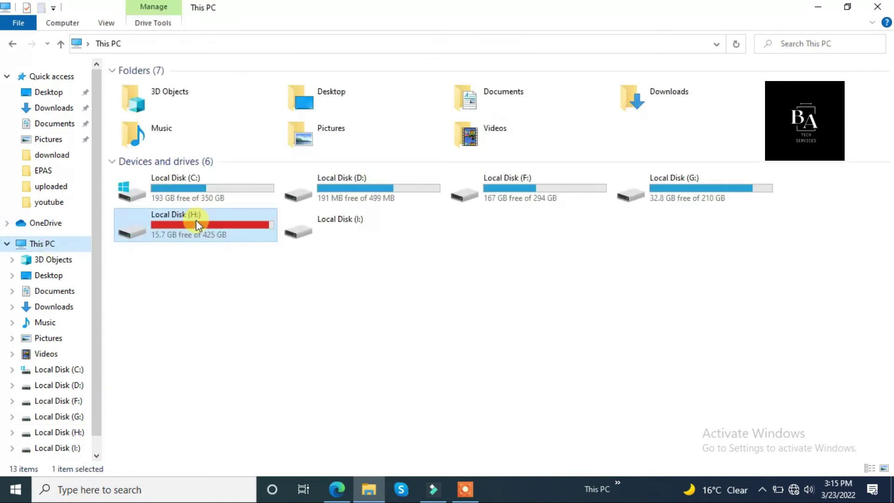
Step: Open C:\Program Files\Adobe\Adobe Photoshop CC 2015 via Local Disk (C:)
double_click(210, 184)
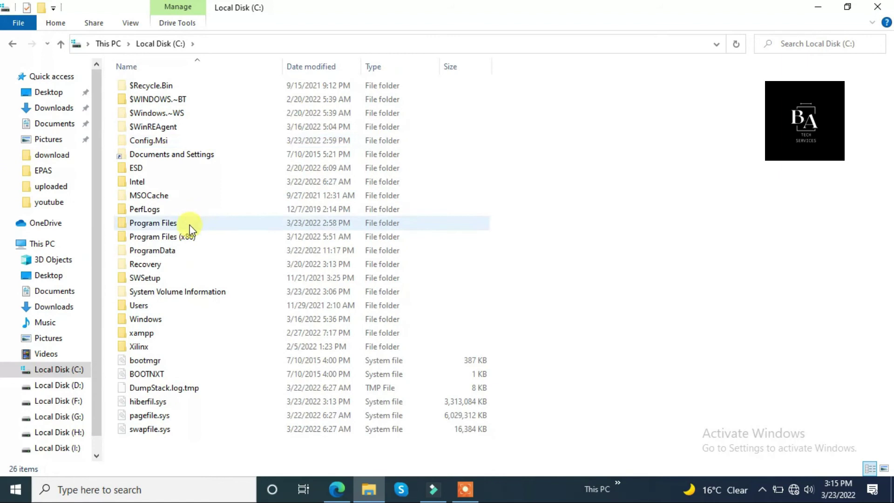
double_click(191, 226)
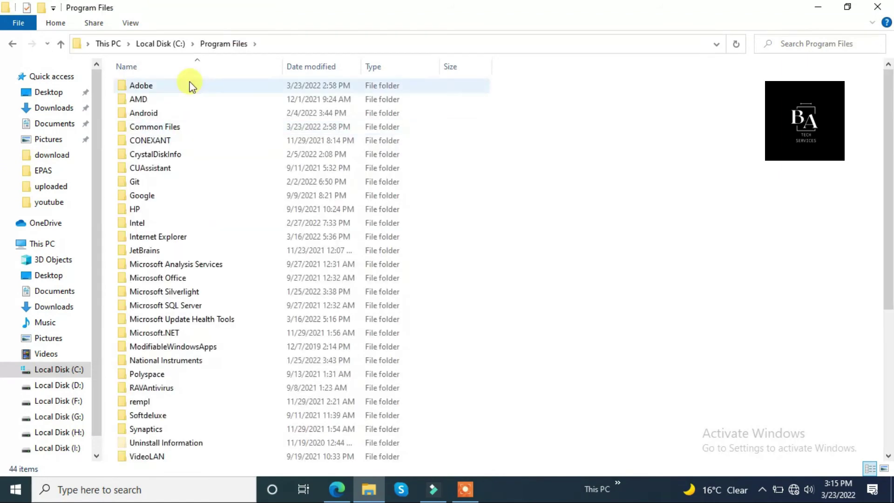
double_click(189, 85)
double_click(188, 85)
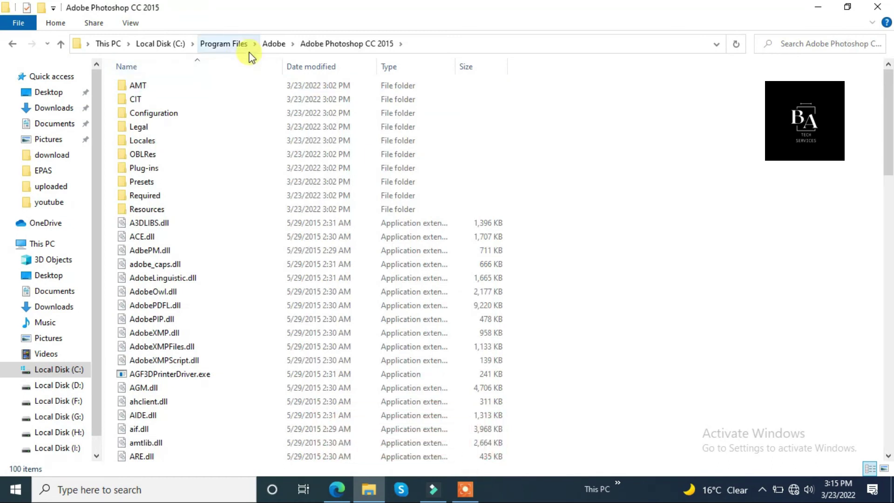
click(274, 43)
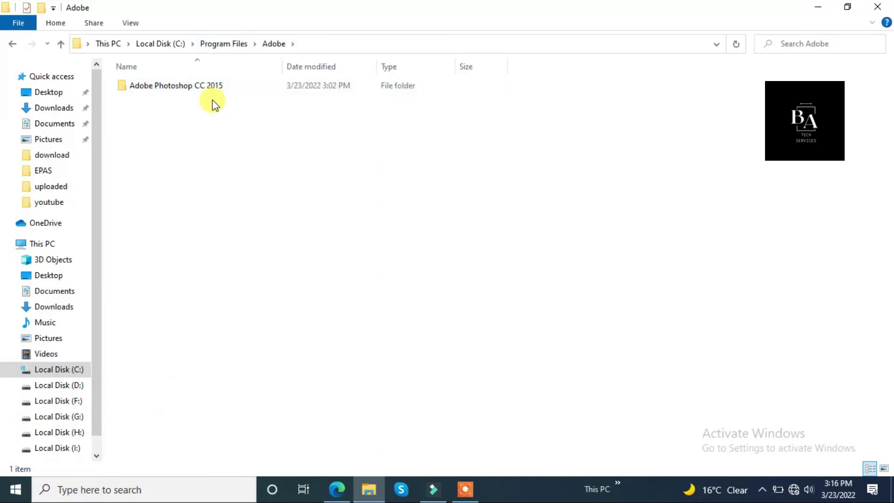
double_click(208, 88)
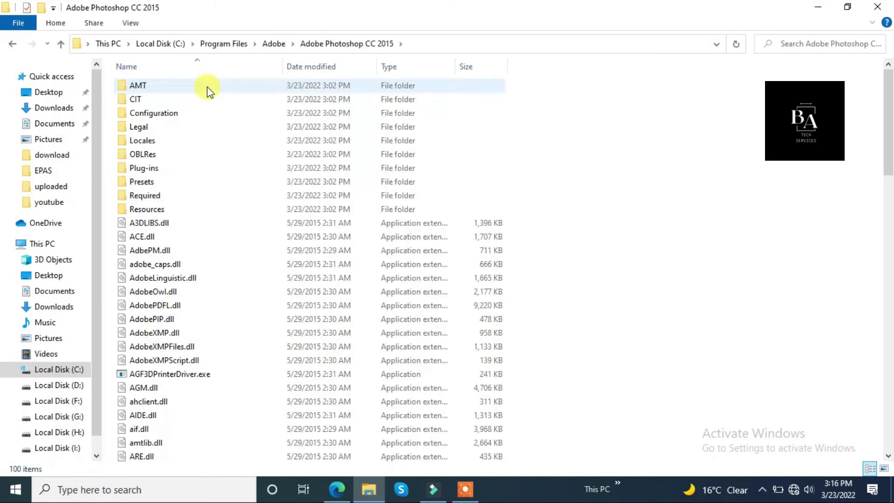
Step: Paste amtlib.dll over the original, granting admin permission and retrying until the copy completes
right_click(643, 157)
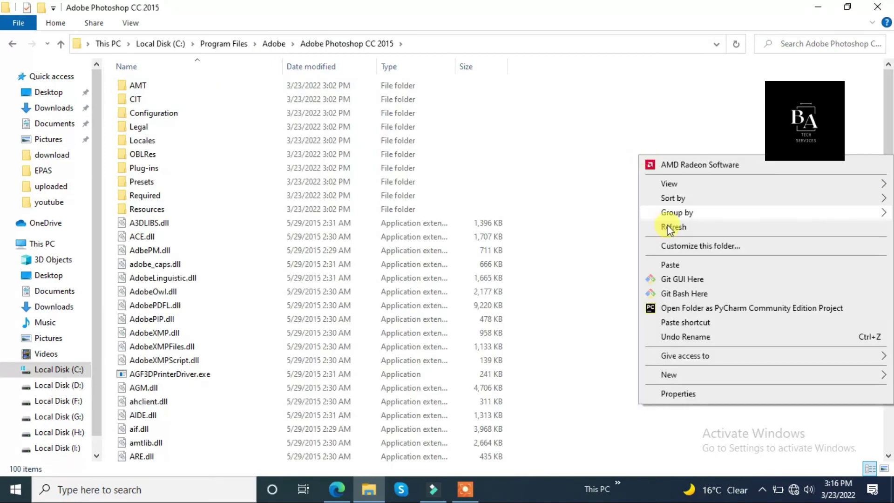
click(671, 265)
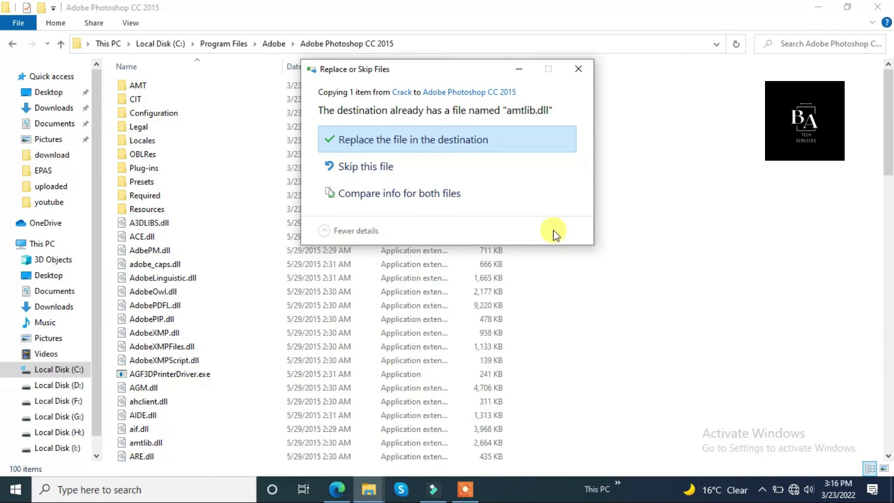
click(392, 135)
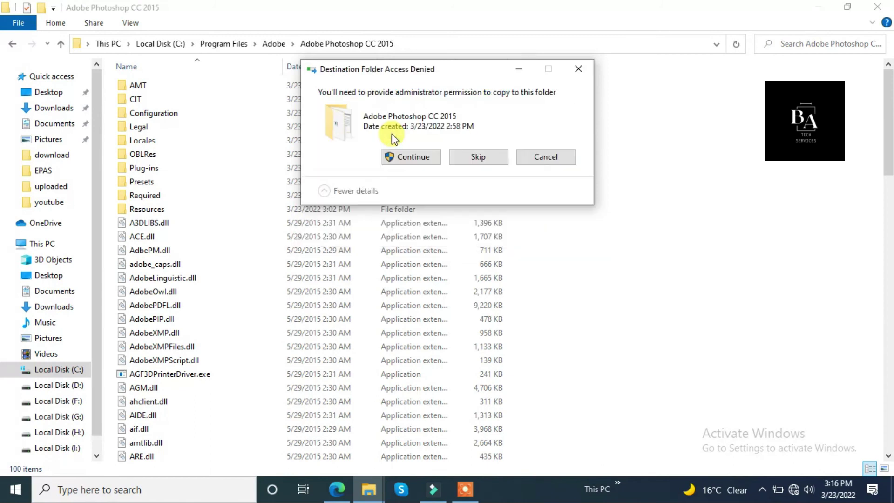
click(413, 156)
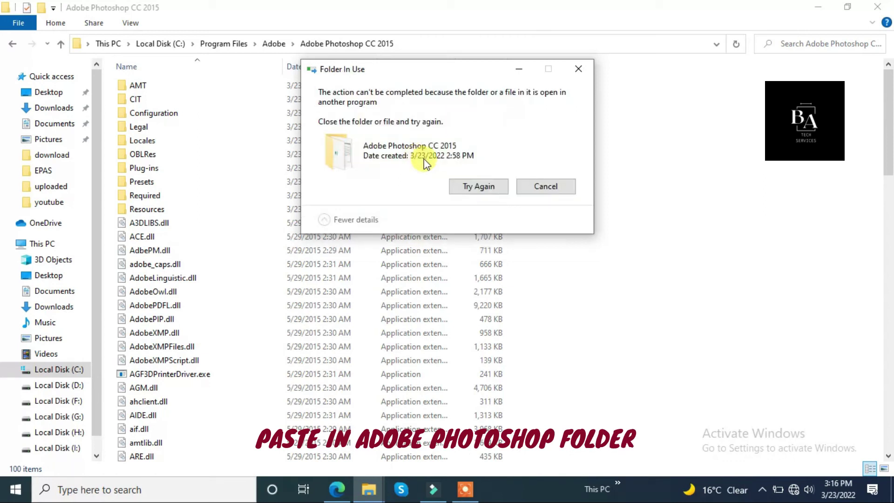
click(478, 189)
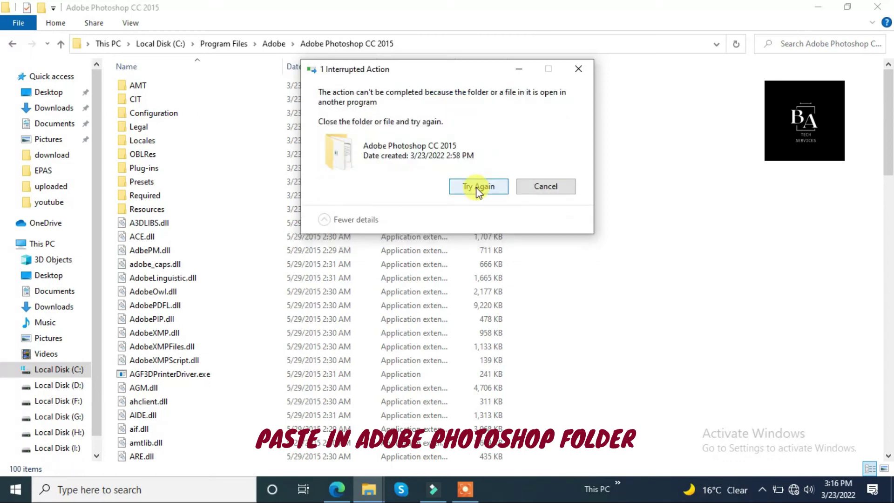
click(478, 187)
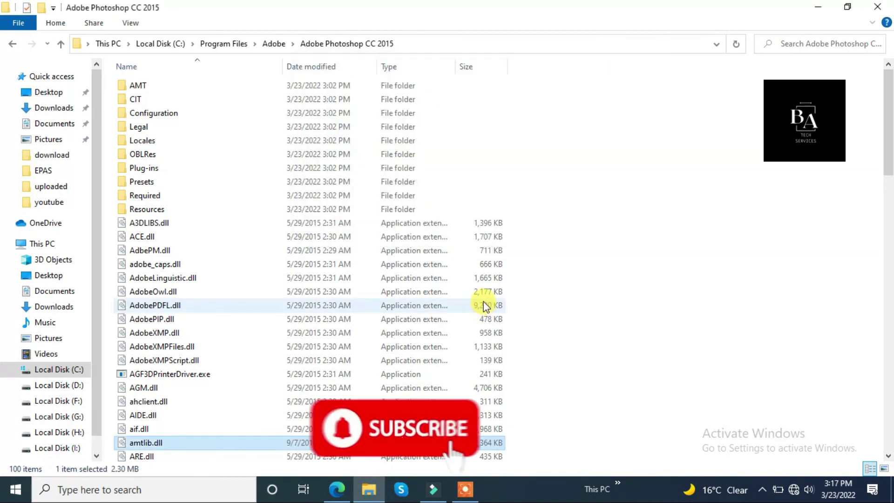
scroll(329, 305, down, 4)
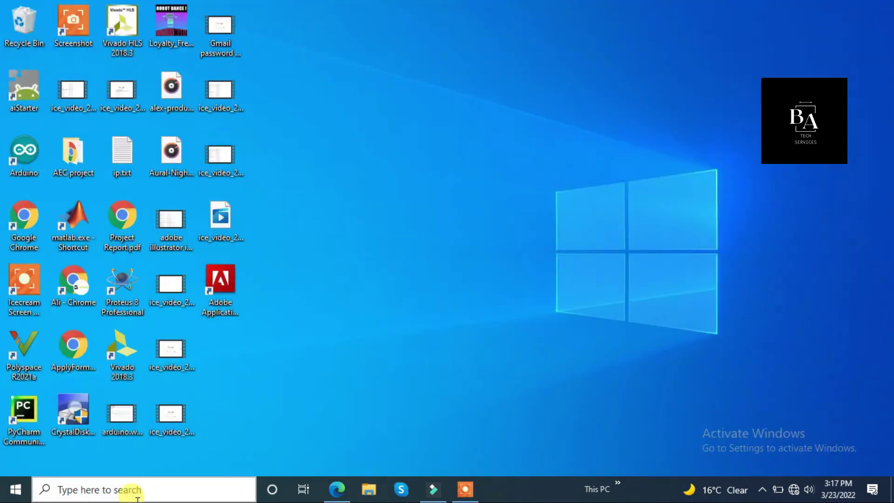
Step: Search 'adobe' from the taskbar and launch Adobe Photoshop CC 2015 from Best match
click(128, 490)
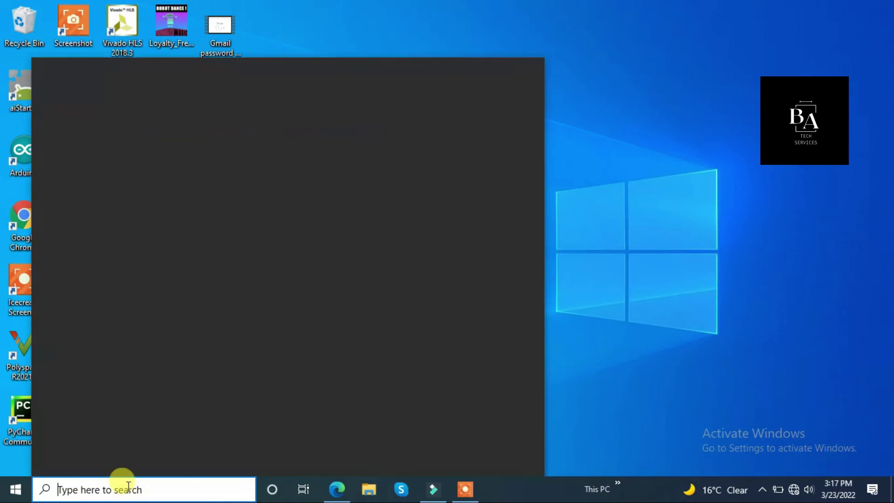
text(ado)
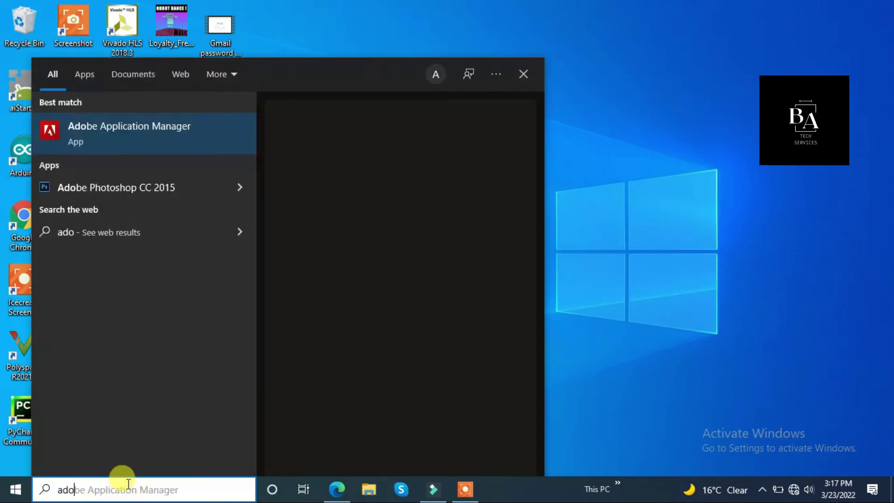
text(b)
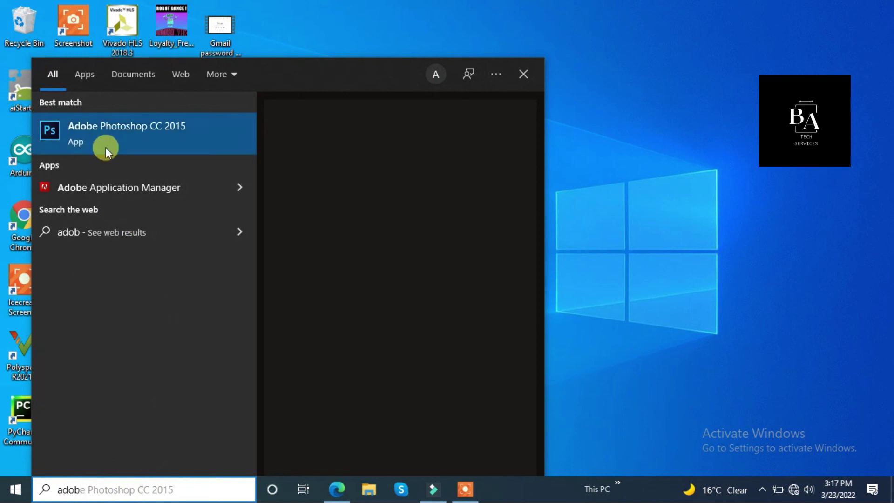
text(e)
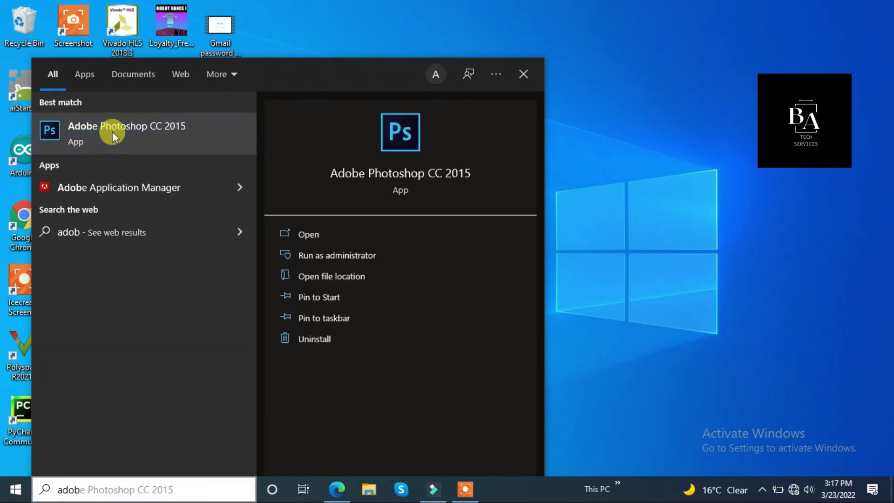
click(205, 138)
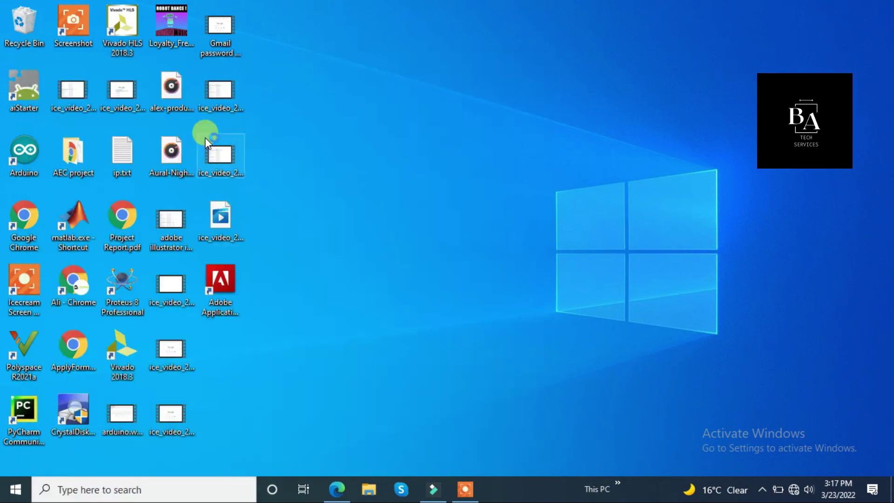